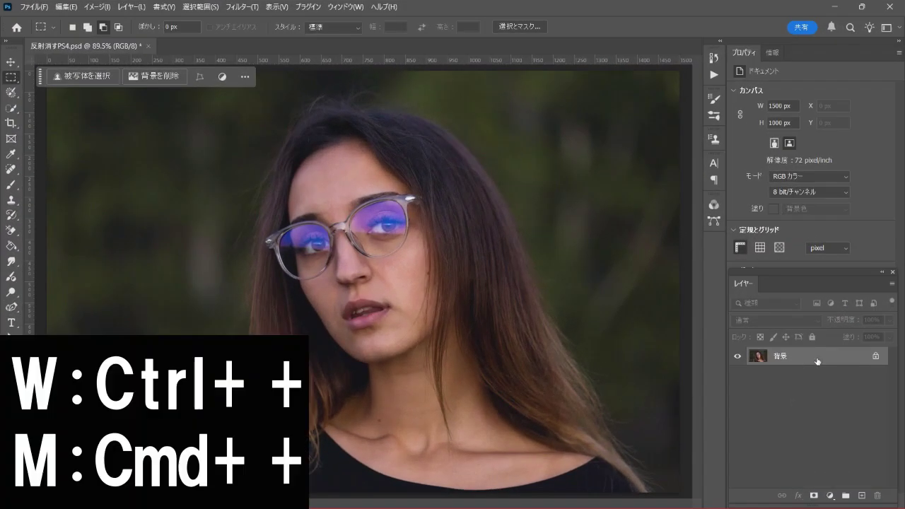
Step: Zoom to 200% and brush-select the blue reflections on both lenses for Generative Fill
key("ctrl+plus")
key("ctrl+plus")
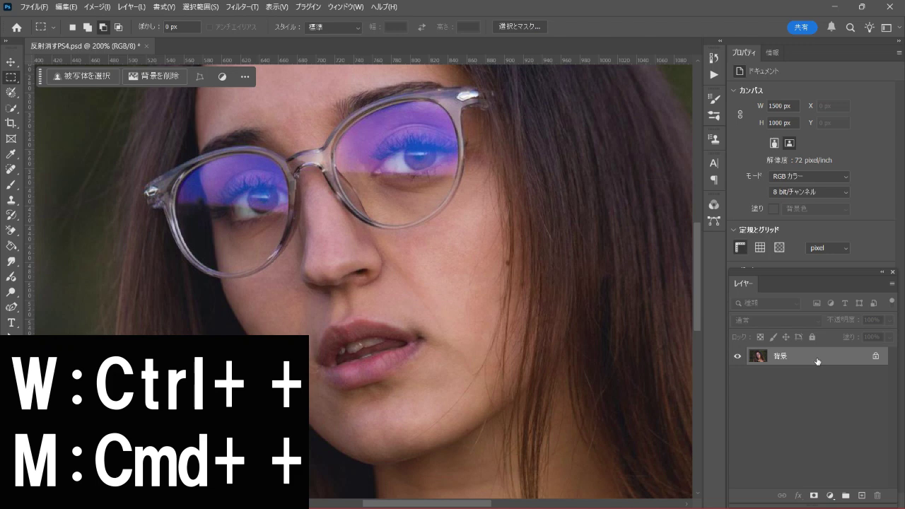
left_click_drag(349, 181, 380, 250)
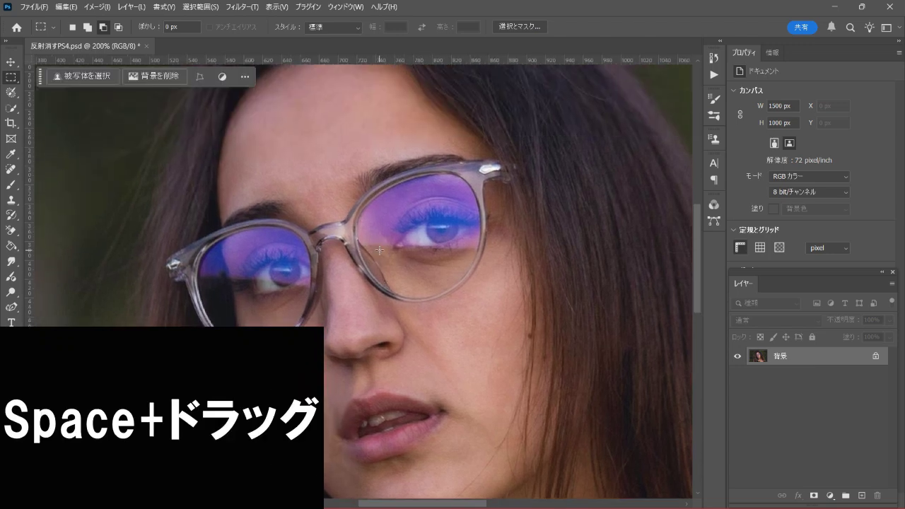
left_click(11, 92)
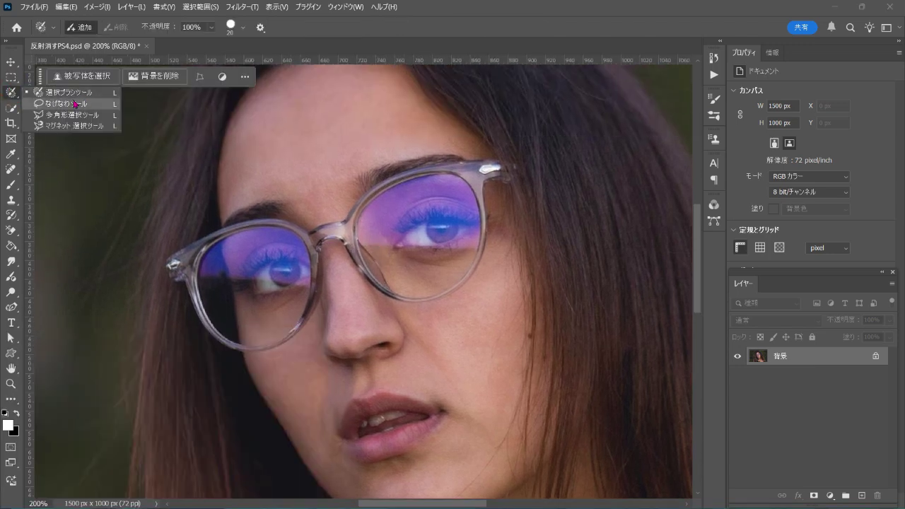
left_click(91, 94)
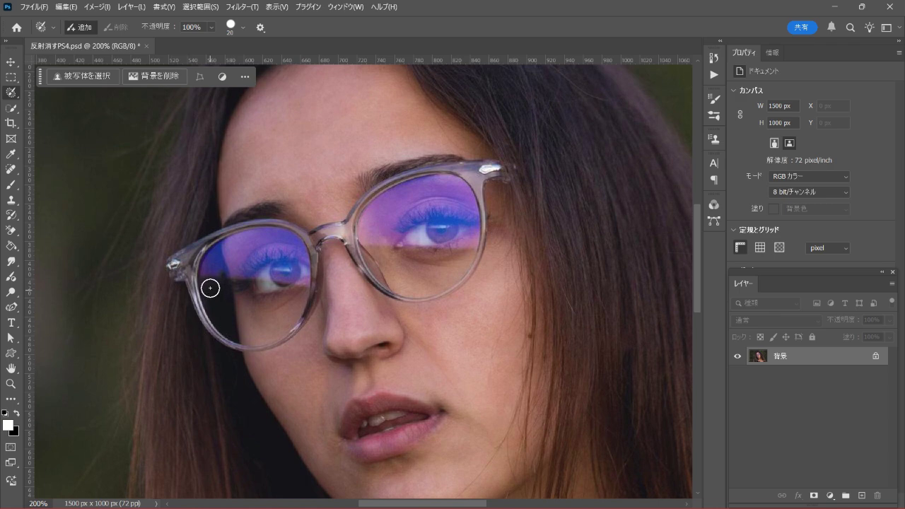
mouse_move(206, 286)
left_mouse_down()
mouse_move(228, 243)
mouse_move(282, 238)
mouse_move(306, 279)
mouse_move(225, 275)
left_mouse_up()
mouse_move(368, 247)
left_mouse_down()
mouse_move(372, 210)
mouse_move(428, 178)
mouse_move(473, 207)
mouse_move(396, 245)
mouse_move(369, 245)
left_mouse_up()
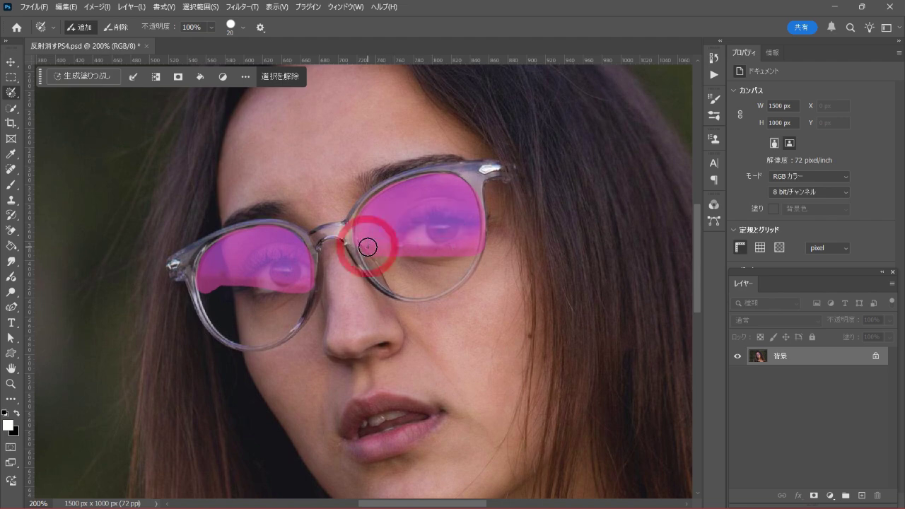
left_click(83, 76)
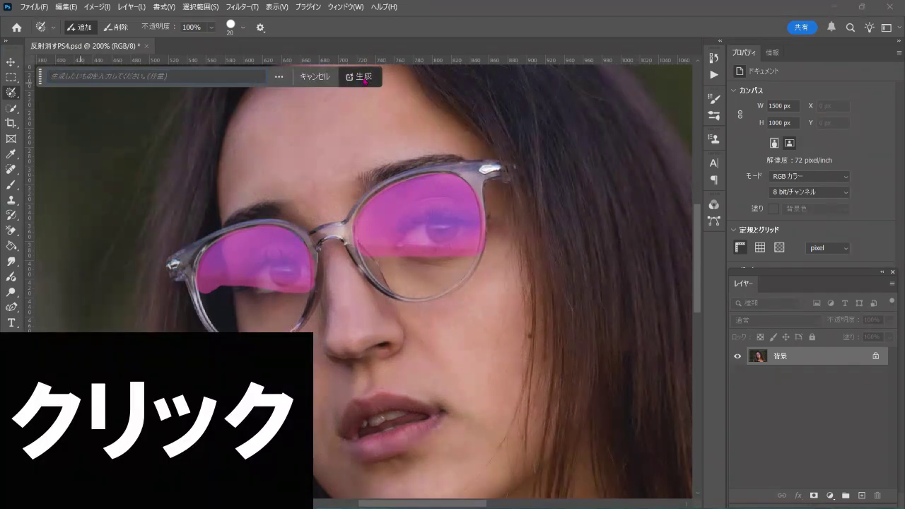
Step: Generate a fill over the lens reflections, preview variations two and three, then delete that layer
left_click(361, 75)
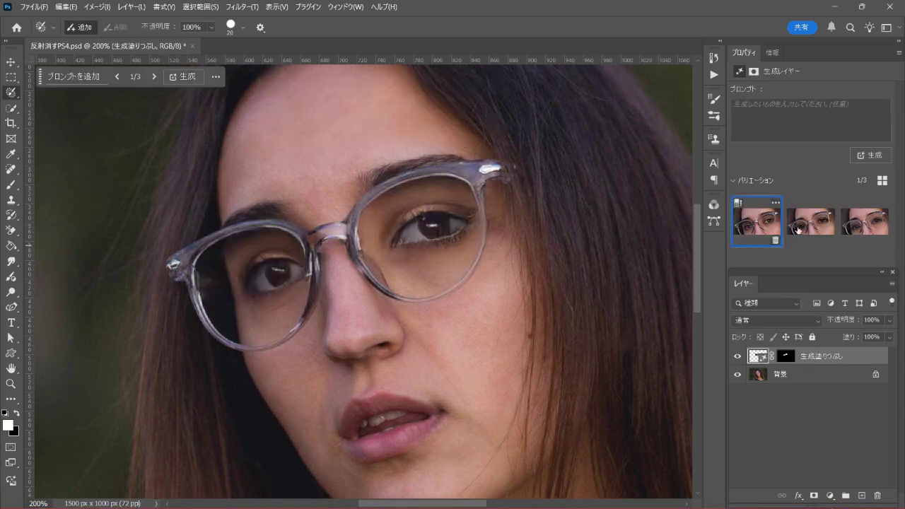
left_click(806, 222)
left_click(852, 225)
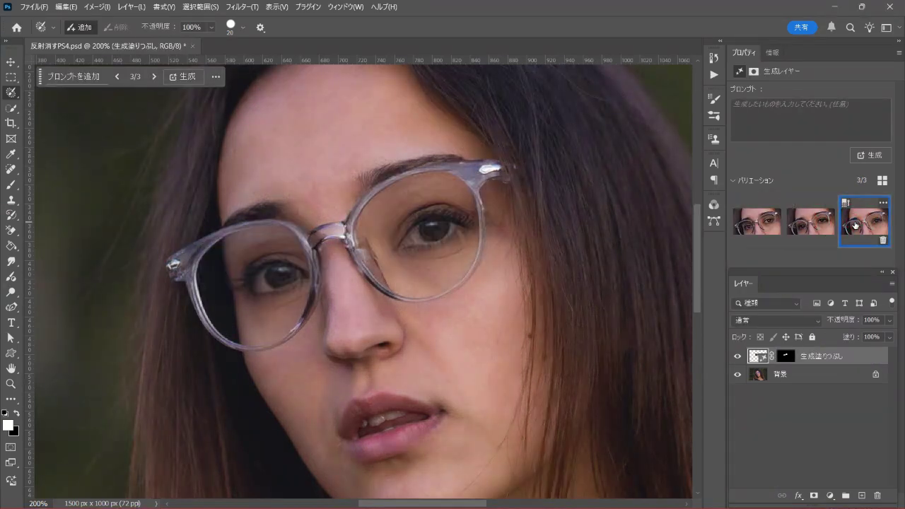
key("Delete")
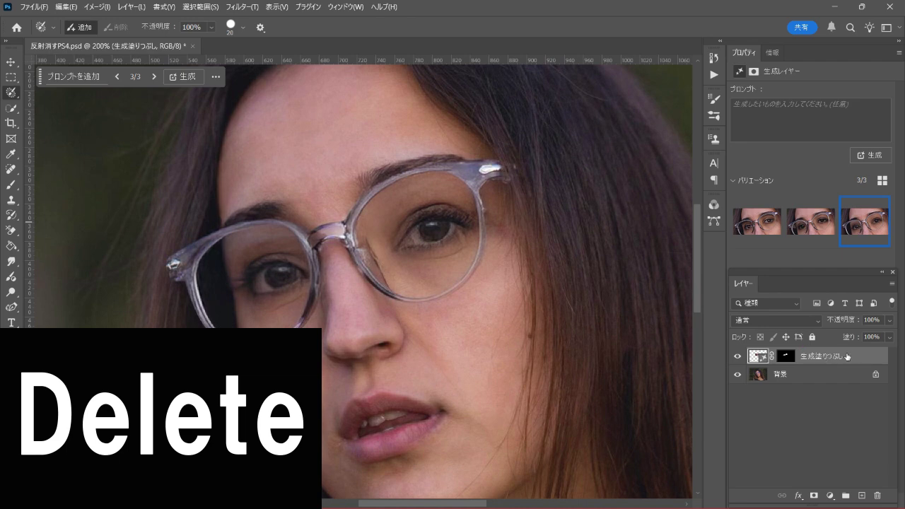
left_click_drag(847, 357, 877, 493)
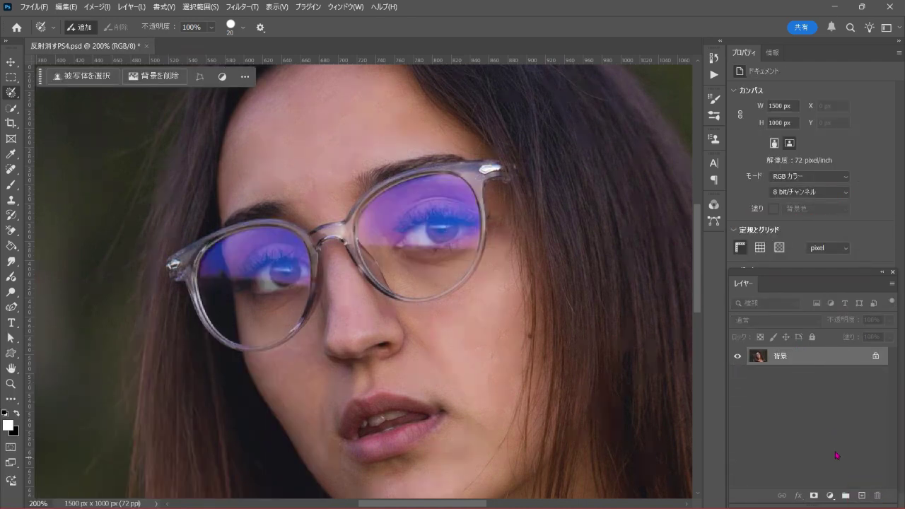
Step: Add new layer レイヤー 1 above the background with the カラー (Color) blend mode
left_click(861, 495)
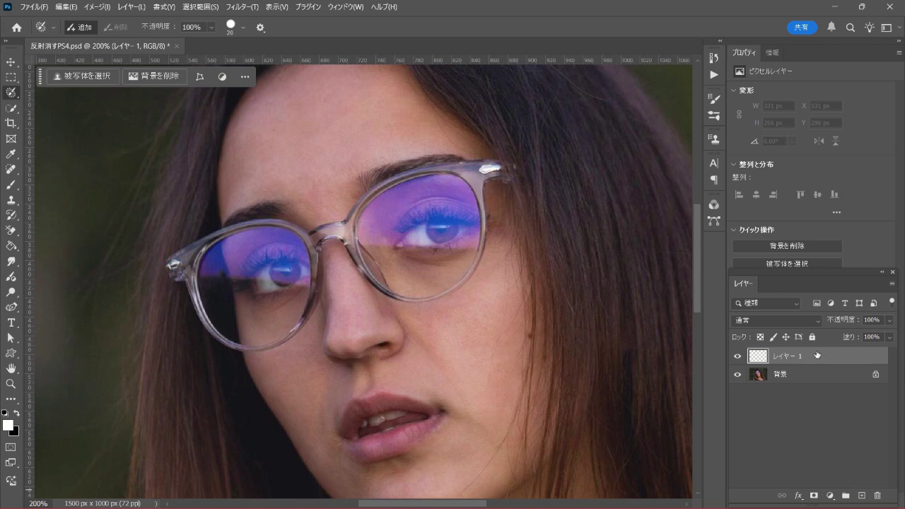
left_click(776, 325)
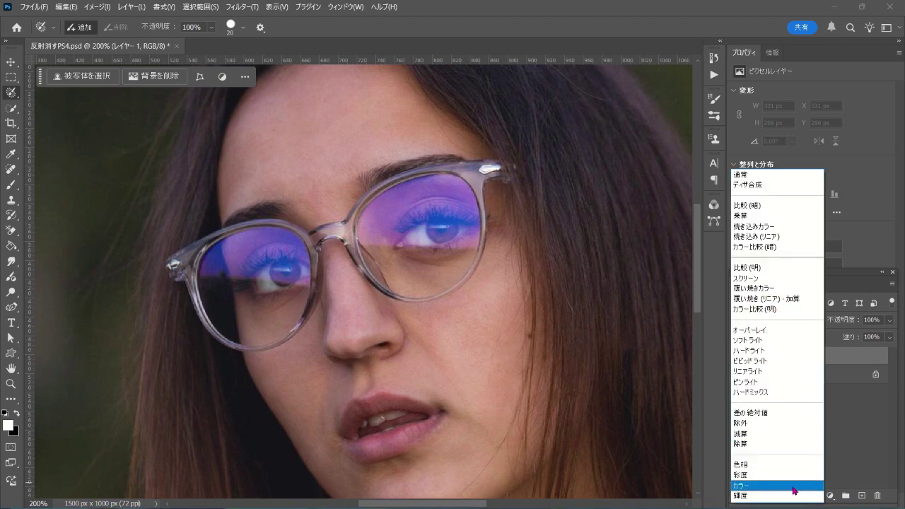
left_click(794, 486)
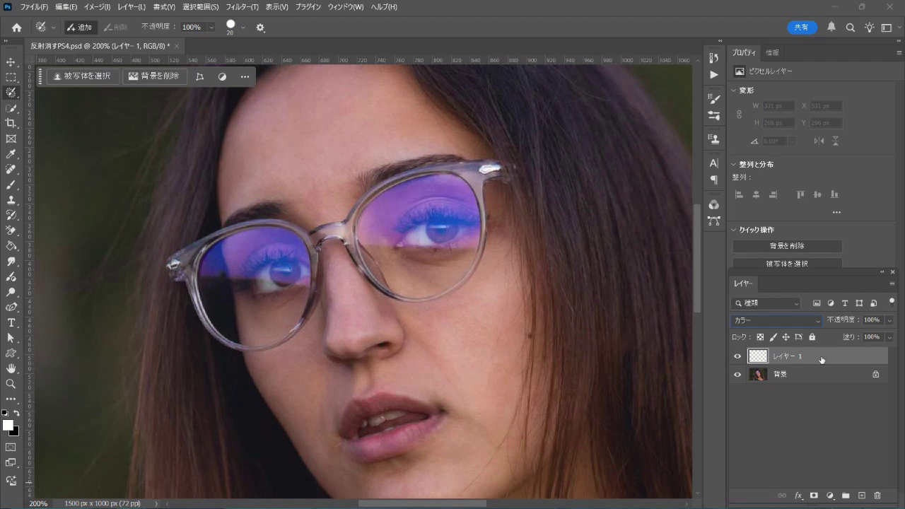
Step: Select the standard Brush tool with default colours reset
left_click(11, 184)
key("x")
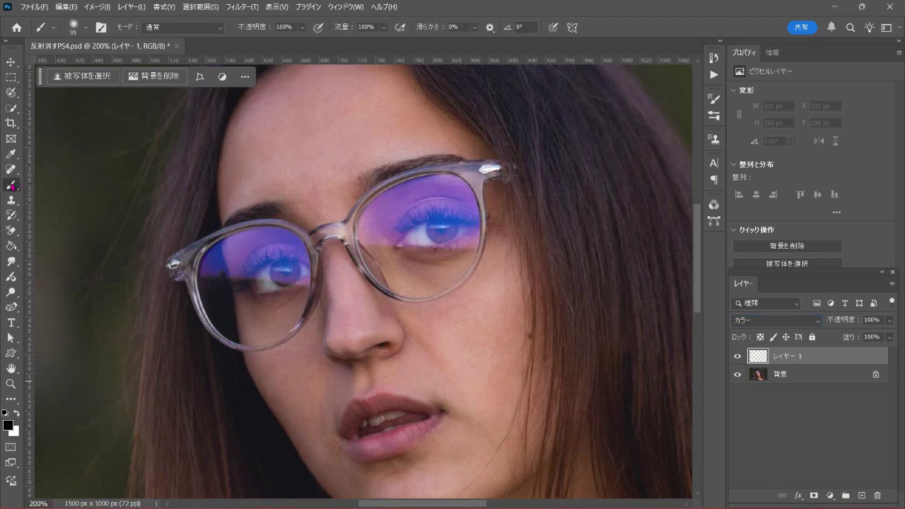
right_click(13, 186)
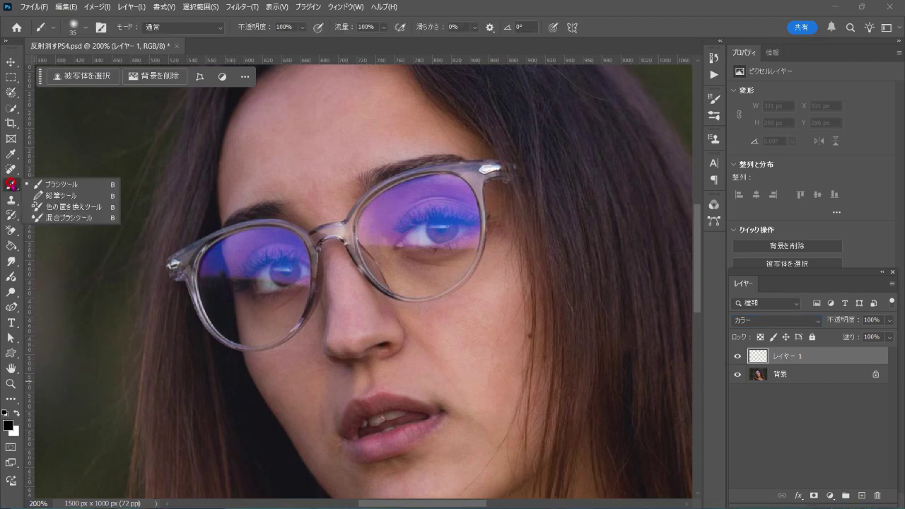
left_click(77, 185)
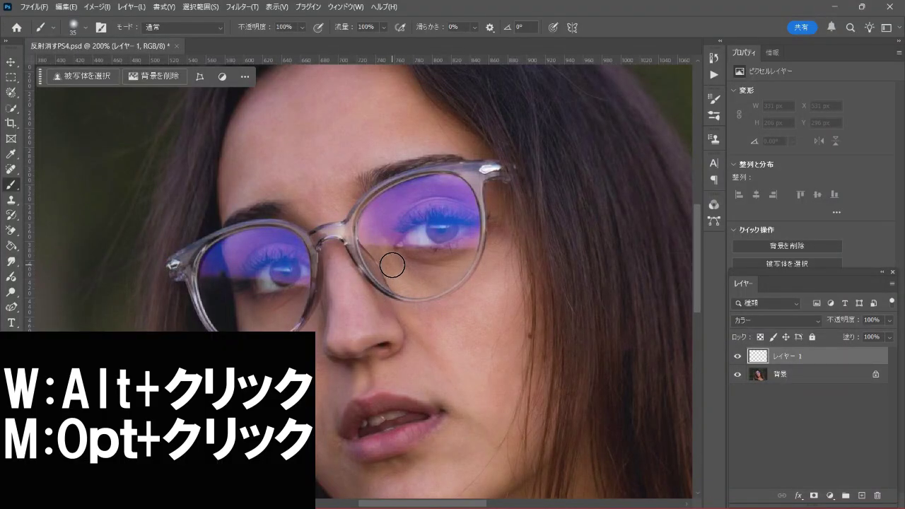
Step: Sample skin below the right eye, paint it over both lenses, and add レイヤー 2
key("alt")
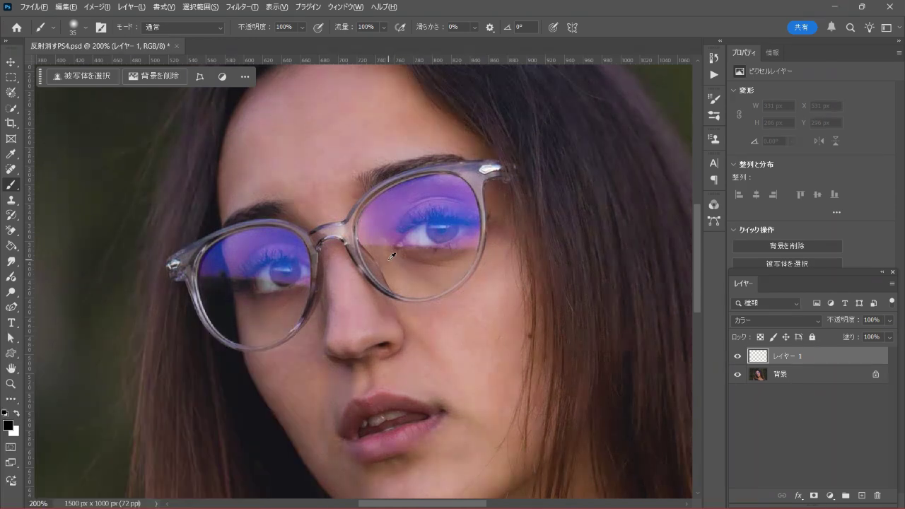
left_click(389, 259, "alt")
mouse_move(389, 260)
left_mouse_down()
mouse_move(366, 229)
mouse_move(377, 204)
mouse_move(424, 186)
mouse_move(468, 202)
mouse_move(465, 245)
mouse_move(389, 245)
mouse_move(454, 213)
mouse_move(394, 212)
mouse_move(384, 228)
left_mouse_up()
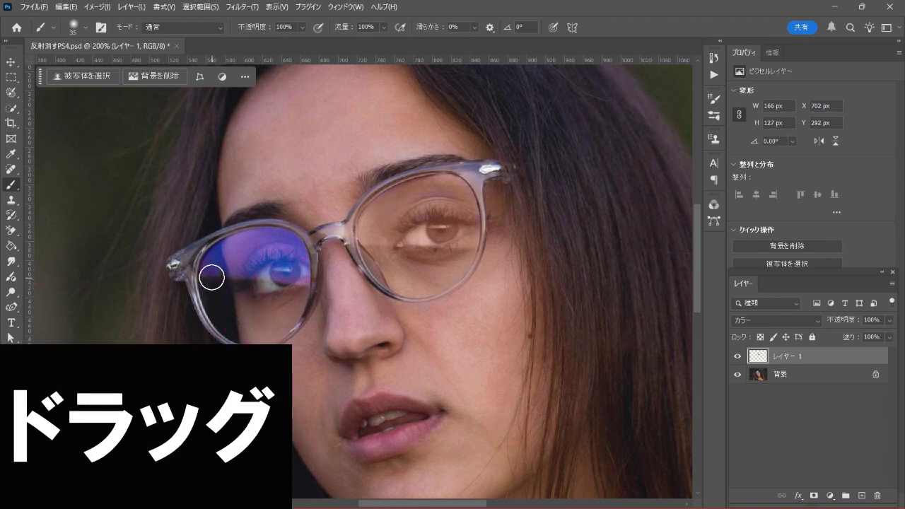
mouse_move(219, 269)
left_mouse_down()
mouse_move(211, 271)
mouse_move(218, 255)
mouse_move(210, 264)
mouse_move(250, 236)
mouse_move(295, 247)
mouse_move(305, 279)
mouse_move(237, 275)
mouse_move(285, 254)
mouse_move(235, 266)
left_mouse_up()
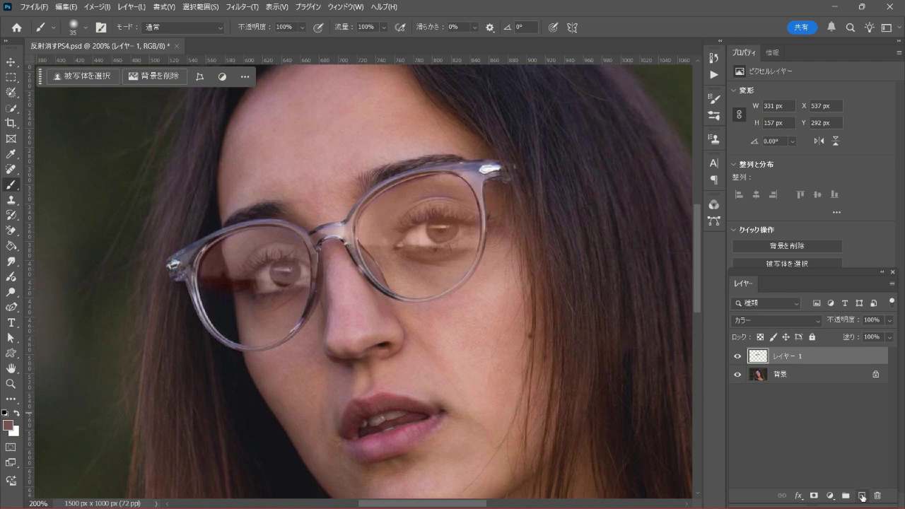
left_click(861, 496)
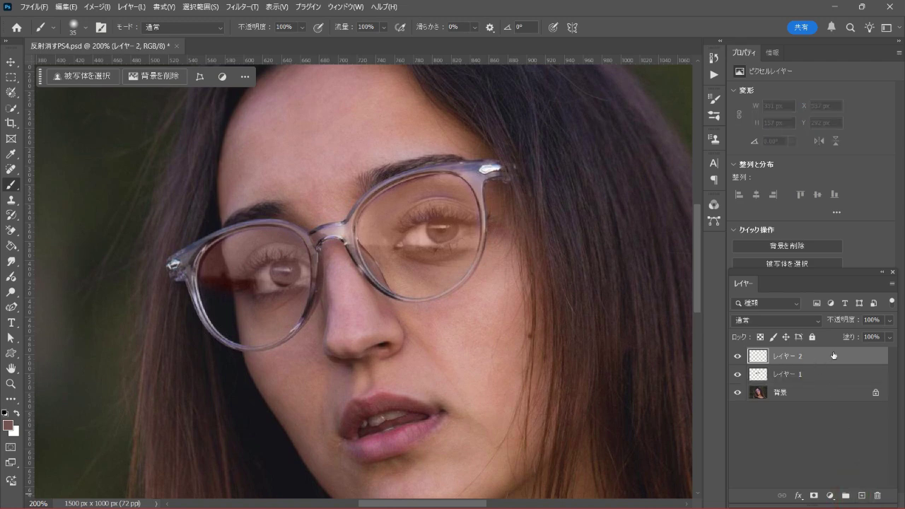
Step: Clone-stamp clean detail over the left lens's red reflection, using brush sizes 20 then 10
left_click(13, 202)
left_click(97, 204)
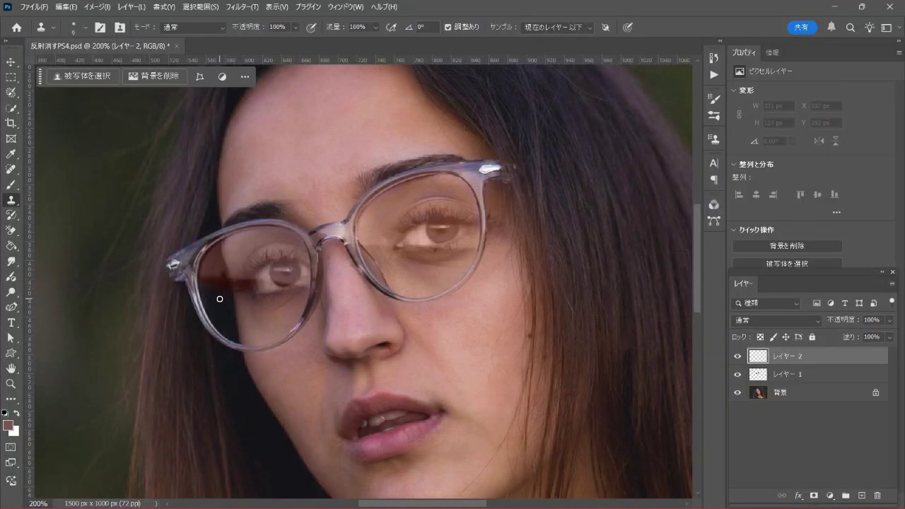
key("bracketright")
left_click(220, 303, "alt")
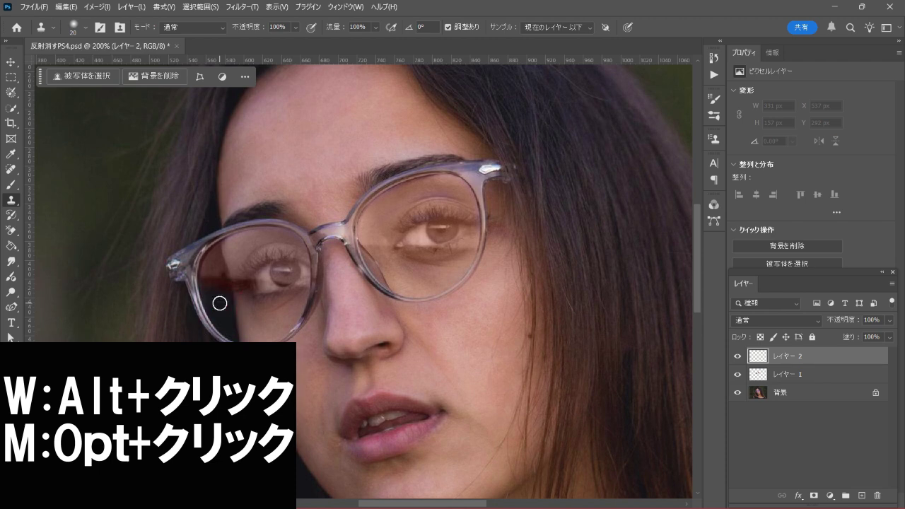
mouse_move(217, 282)
left_mouse_down()
mouse_move(210, 261)
mouse_move(212, 271)
left_mouse_up()
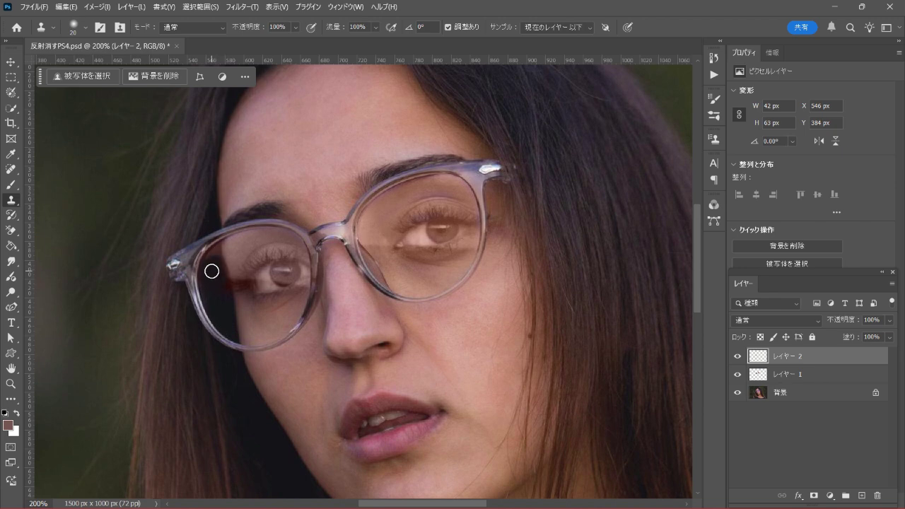
key("bracketleft")
left_click(212, 259)
left_click(831, 393)
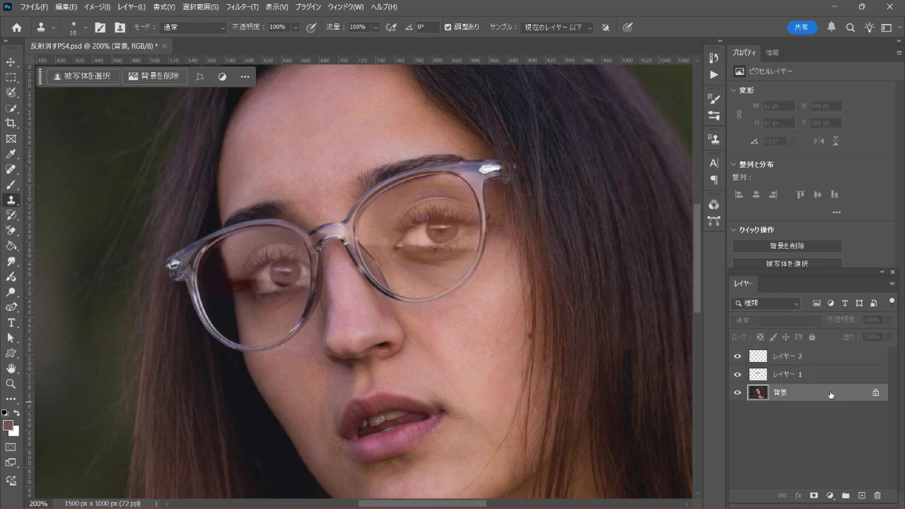
Step: Quick-select the lower areas of both lenses, copy them to レイヤー 3, and move it to the top
left_click(18, 112)
left_click(92, 120)
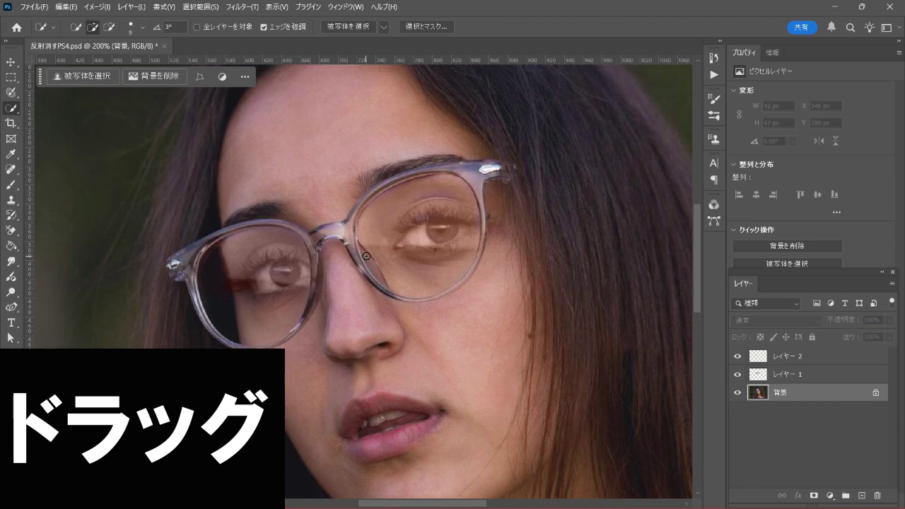
left_click_drag(363, 249, 458, 267)
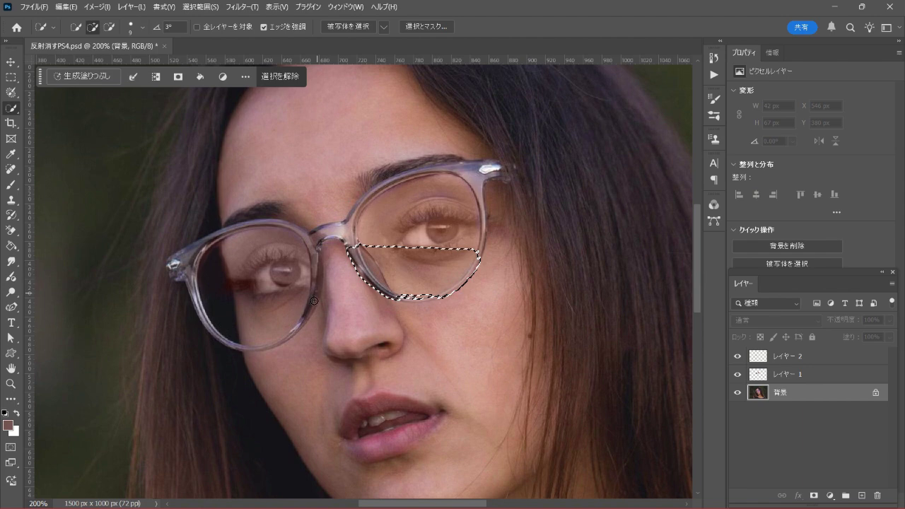
left_click_drag(299, 295, 283, 319)
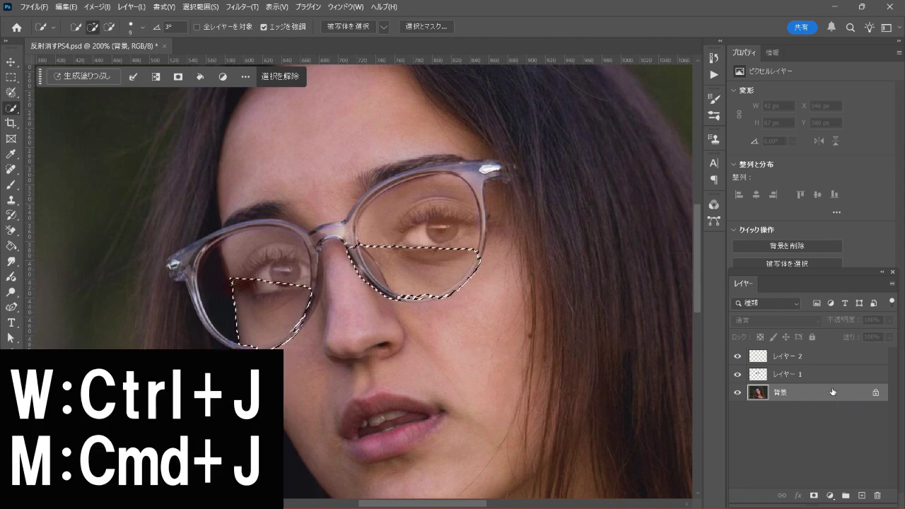
key("ctrl+j")
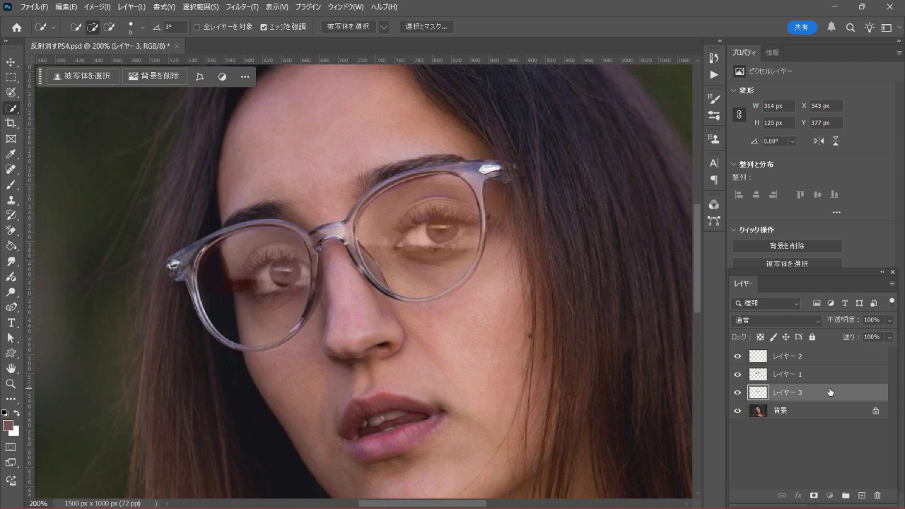
left_click_drag(830, 393, 829, 354)
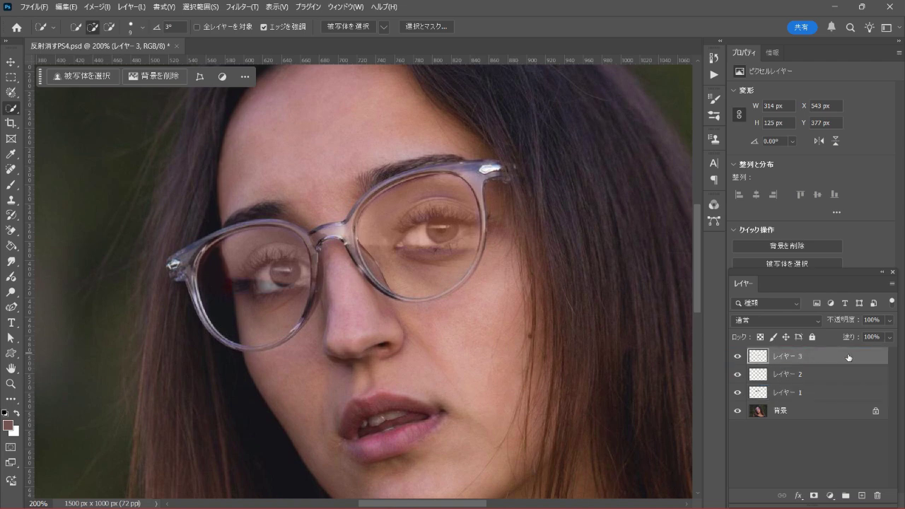
Step: Add a Brightness/Contrast adjustment clipped to レイヤー 3 with brightness 26 and contrast -6
left_click(828, 493)
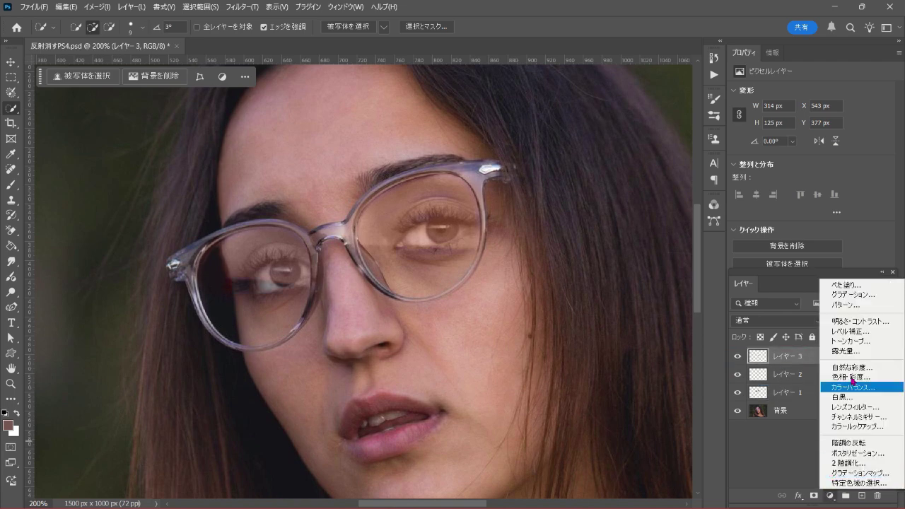
left_click(878, 322)
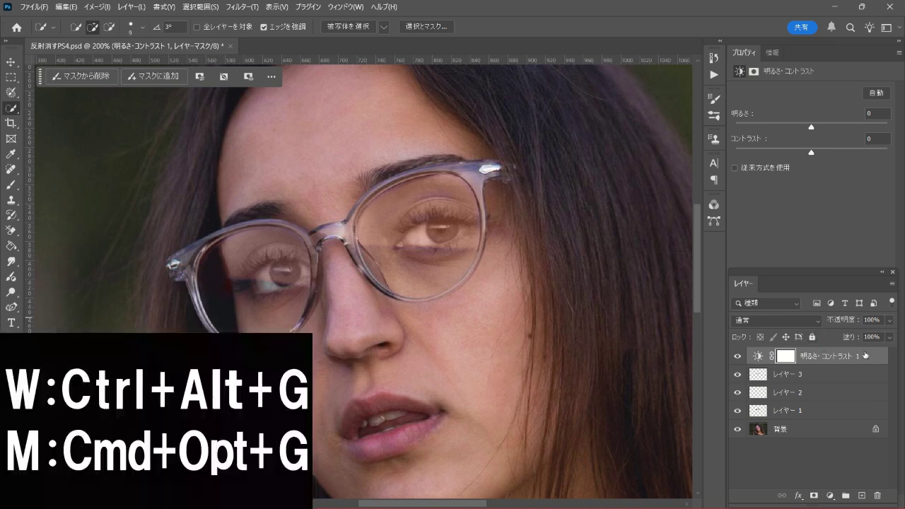
key("ctrl+alt+g")
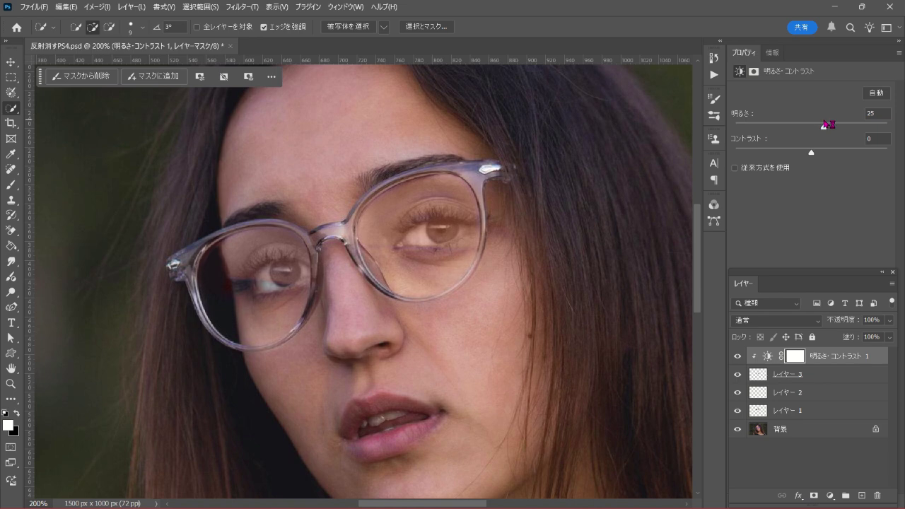
left_click_drag(829, 124, 822, 121)
Step: On a new layer, paint skin tone over the right lens at 9% flow, size 25, then stamp visible to レイヤー 5
left_click(862, 498)
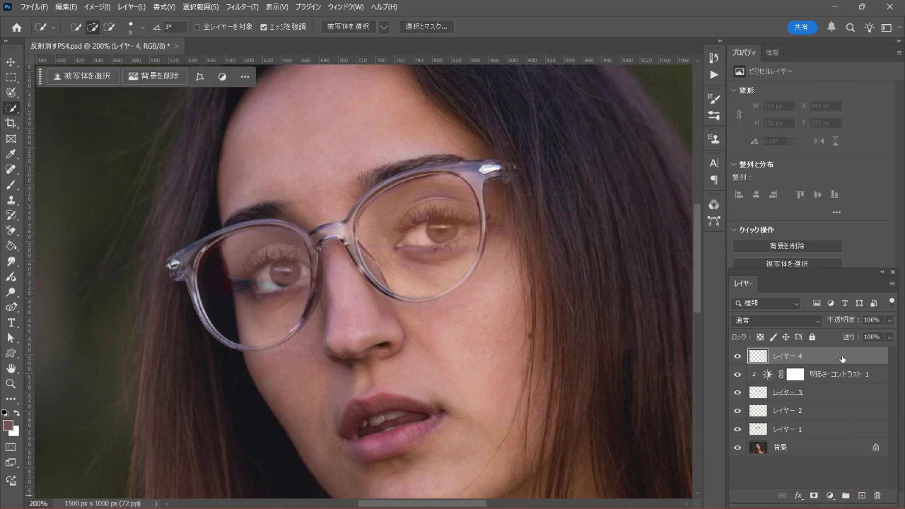
left_click_drag(11, 183, 57, 182)
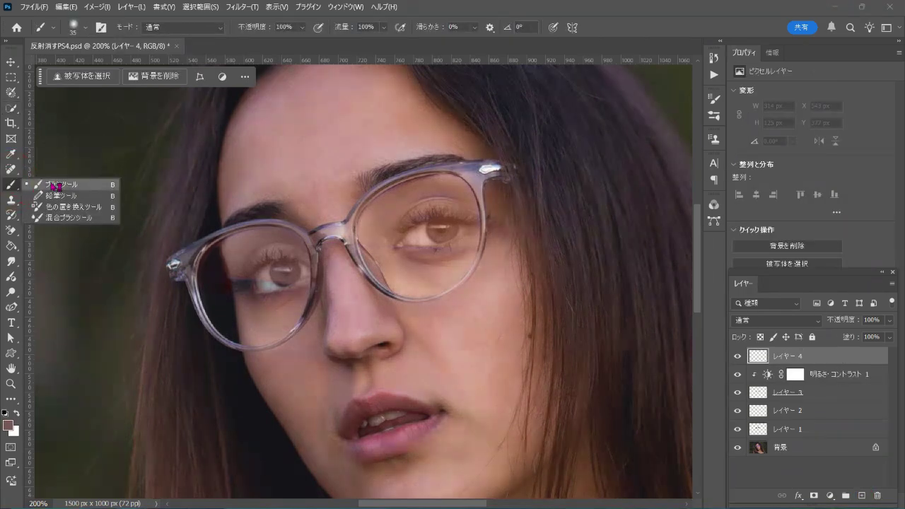
left_click_drag(383, 27, 394, 45)
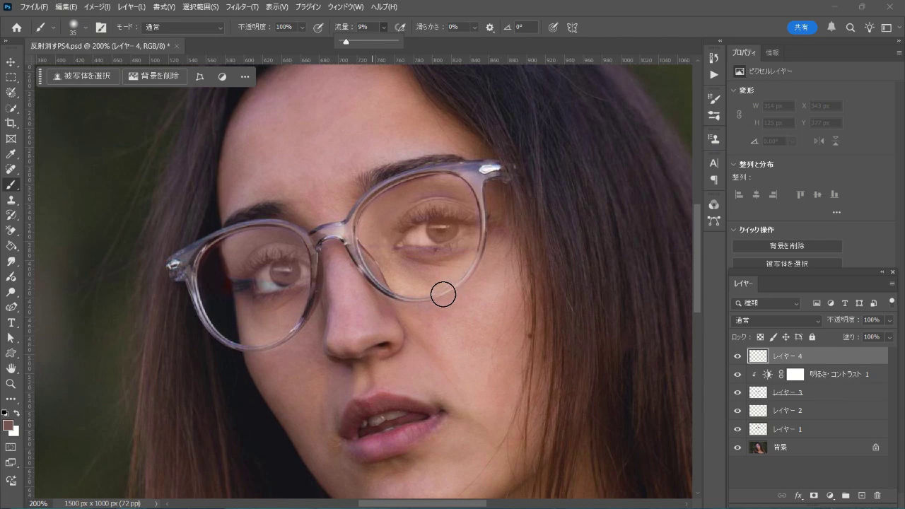
key("bracketleft")
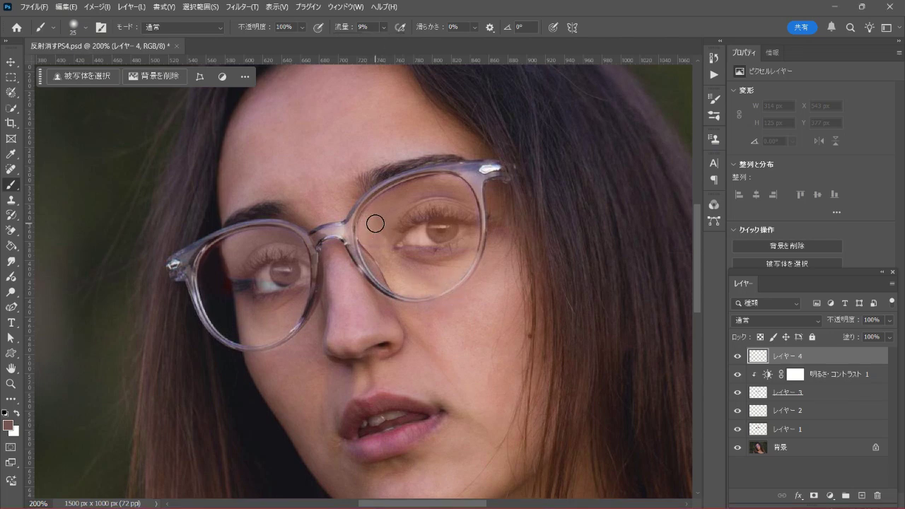
left_click_drag(369, 229, 378, 246)
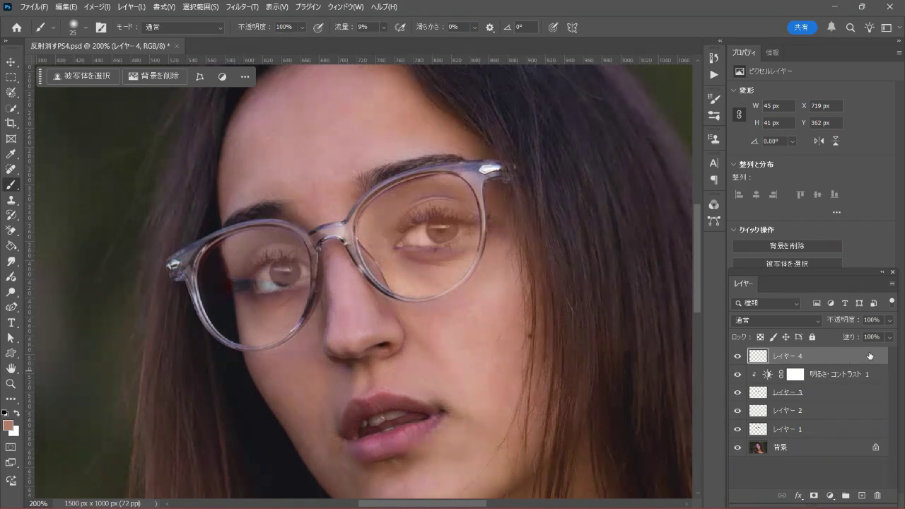
key("ctrl+shift+alt+e")
Step: Lasso-select the reflection under the left eye's lower eyelid
key("w")
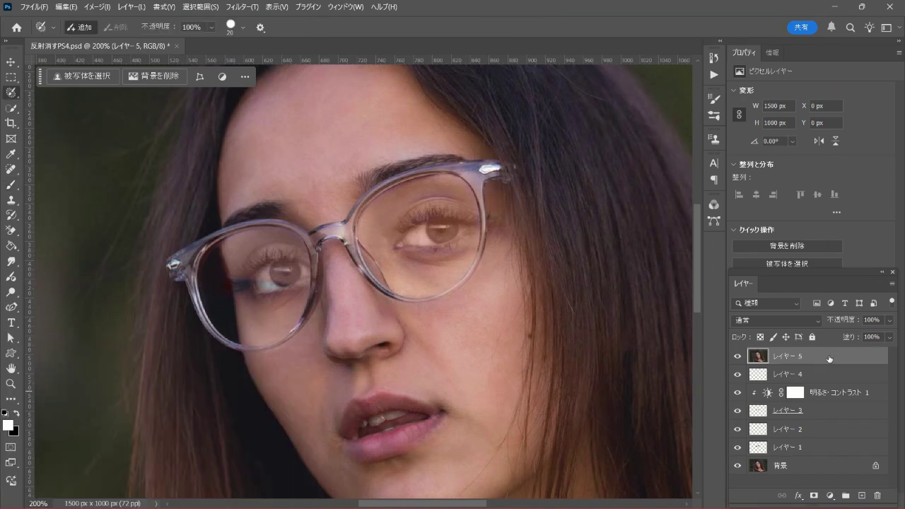
right_click(10, 92)
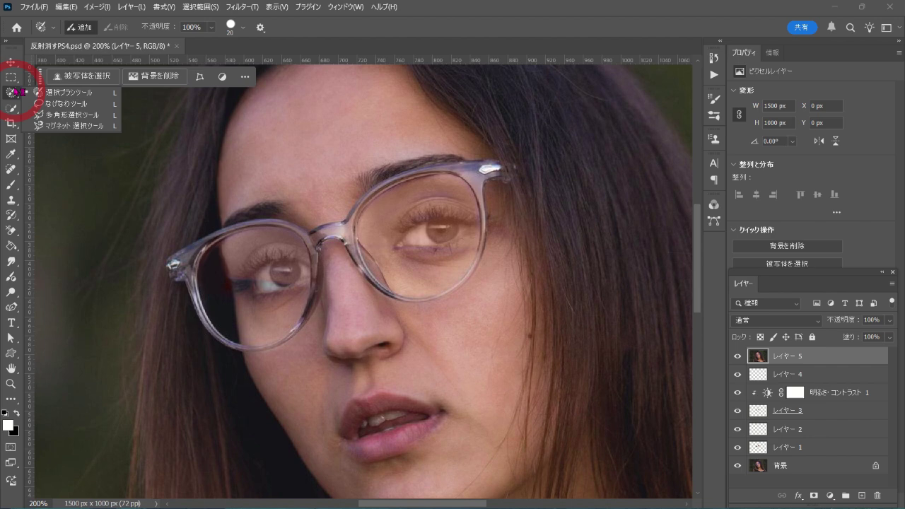
left_click(68, 99)
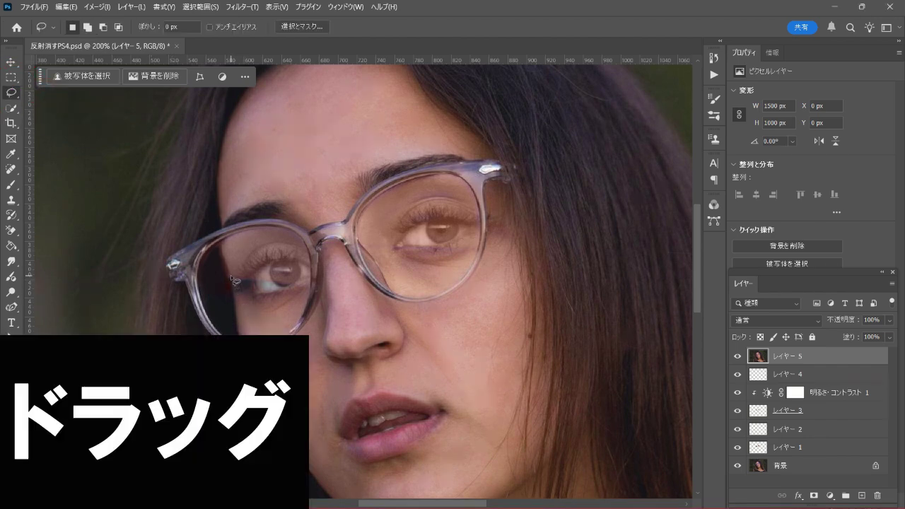
mouse_move(234, 280)
left_mouse_down()
mouse_move(313, 290)
mouse_move(247, 287)
left_mouse_up()
left_click_drag(230, 277, 229, 275)
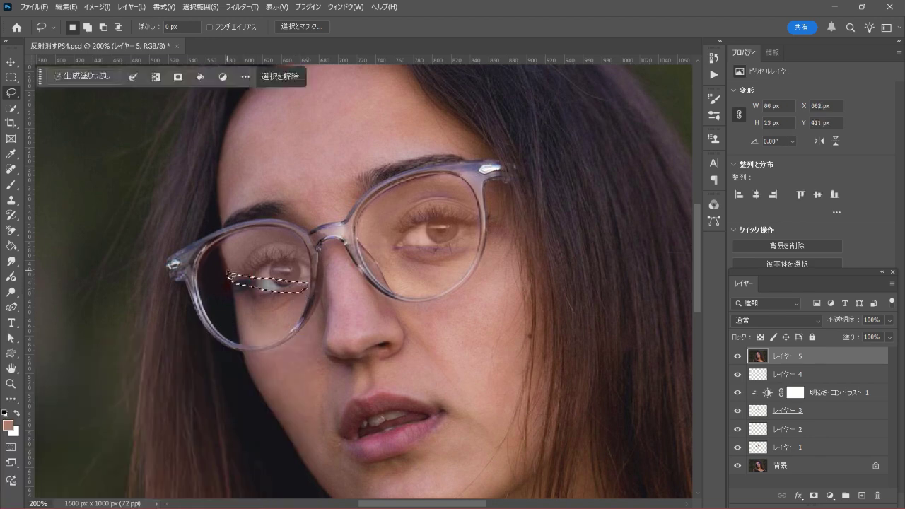
Step: Generate a fill for that area, compare variations, and keep variation 2
left_click(86, 76)
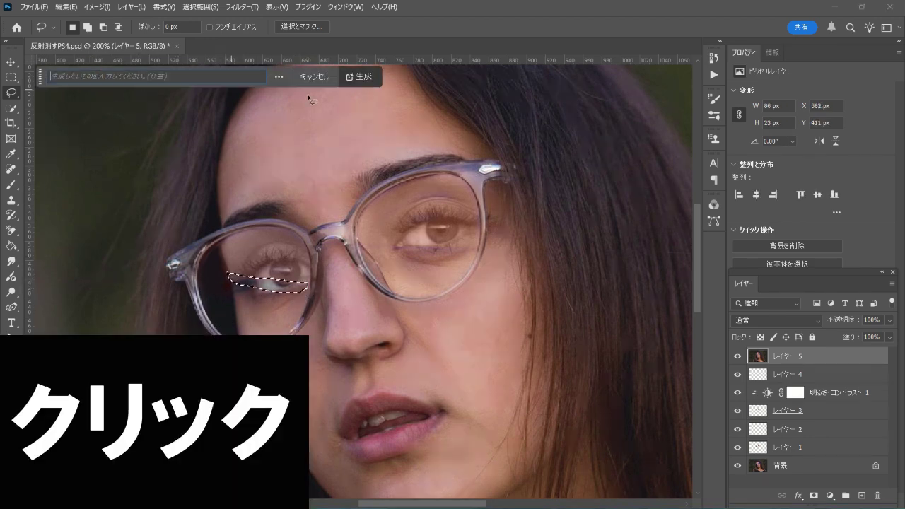
left_click(359, 76)
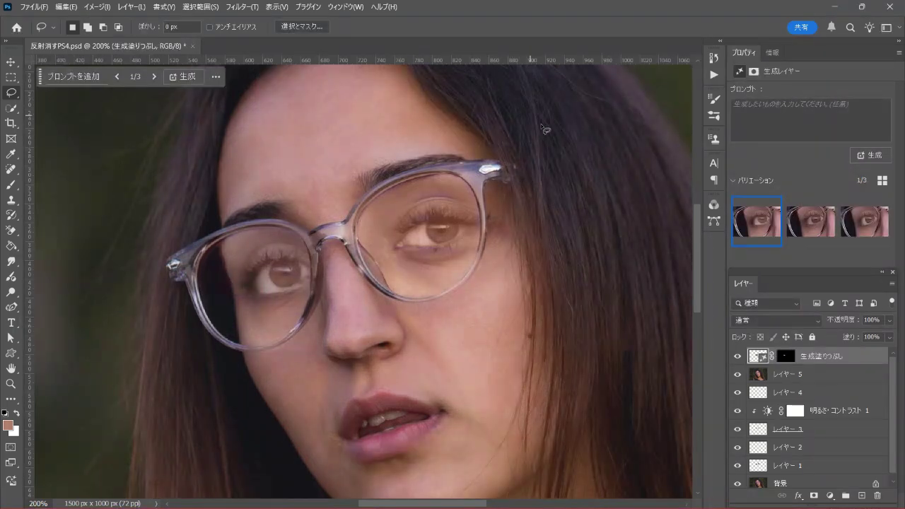
left_click(815, 224)
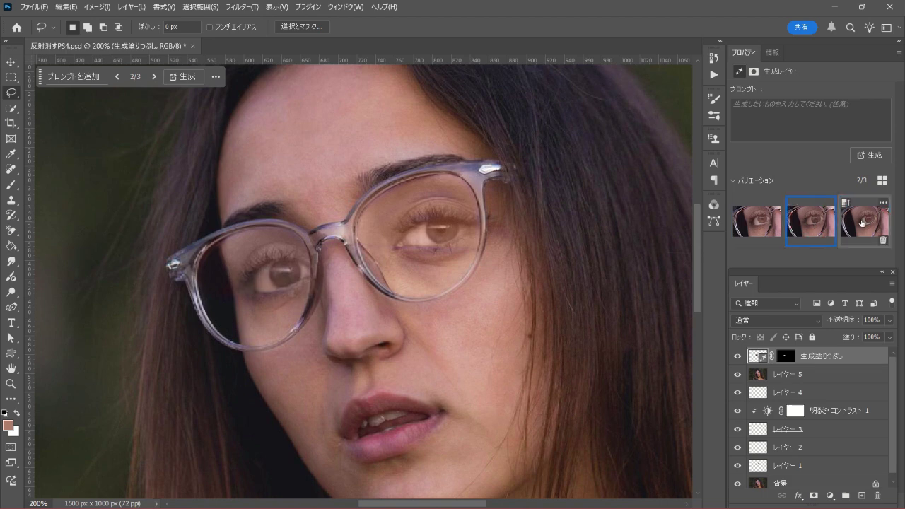
left_click(843, 226)
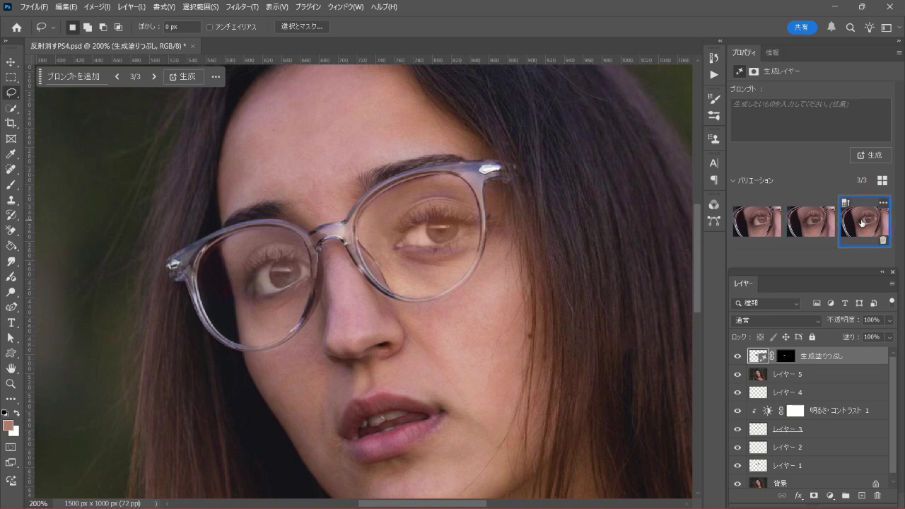
left_click(814, 228)
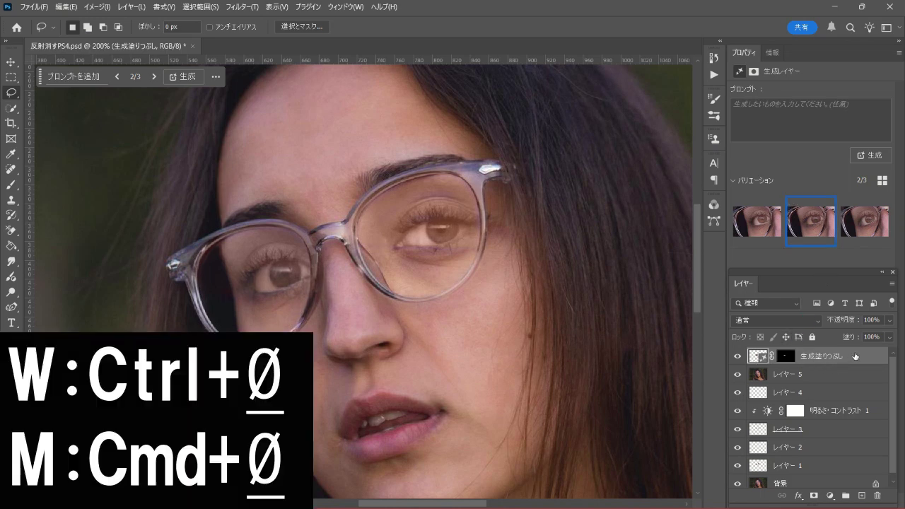
Step: Fit the image, compare the corrections against the original photo, and stamp visible into レイヤー 6
key("ctrl+0")
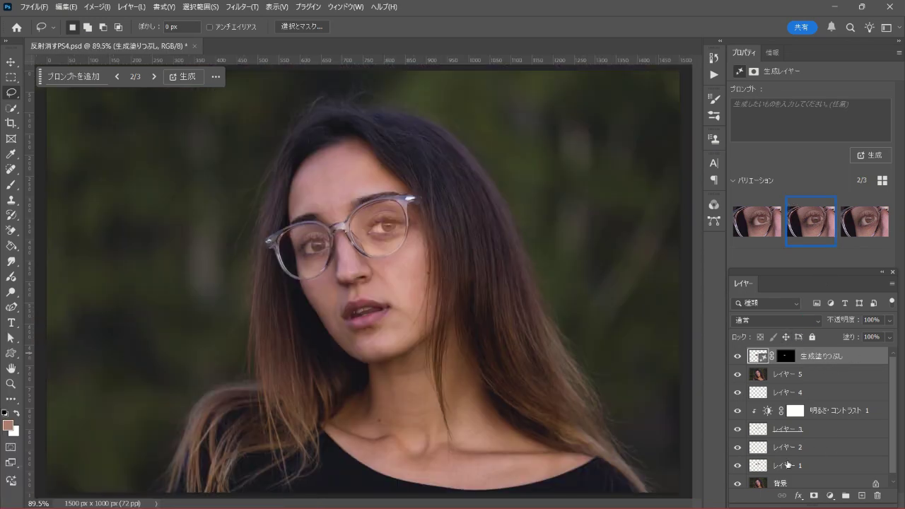
left_click(736, 485, "alt")
left_click(736, 485, "alt")
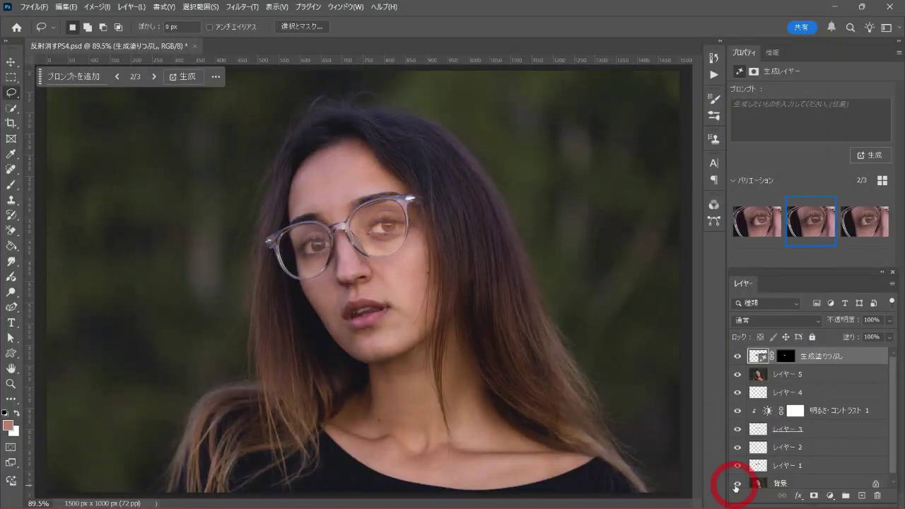
left_click(736, 485, "alt")
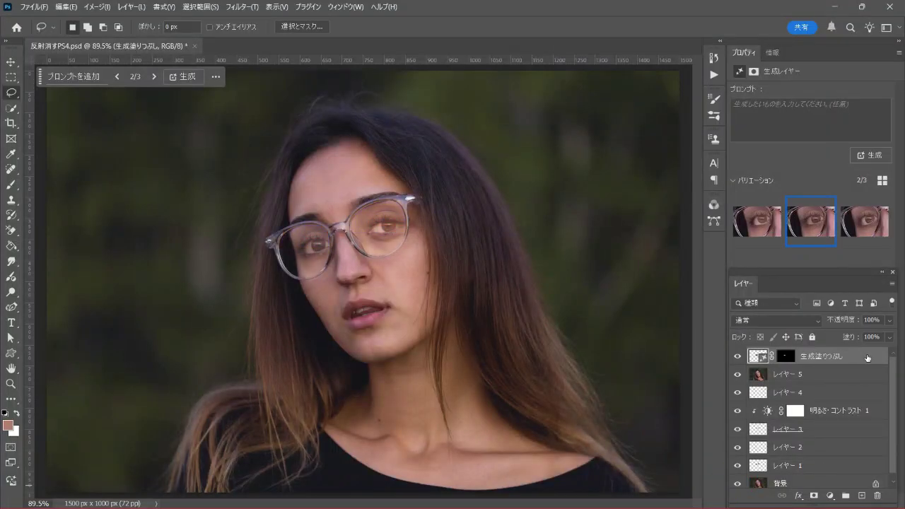
key("ctrl+shift+alt+e")
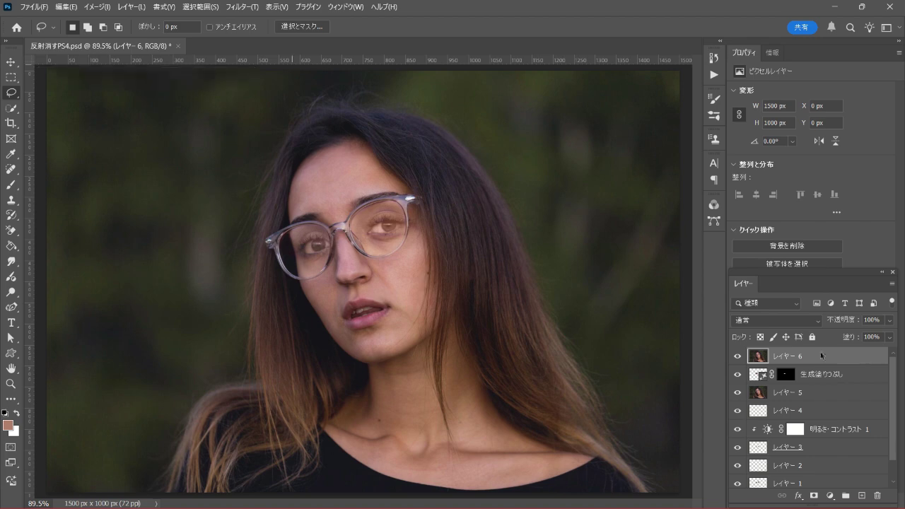
left_click(241, 8)
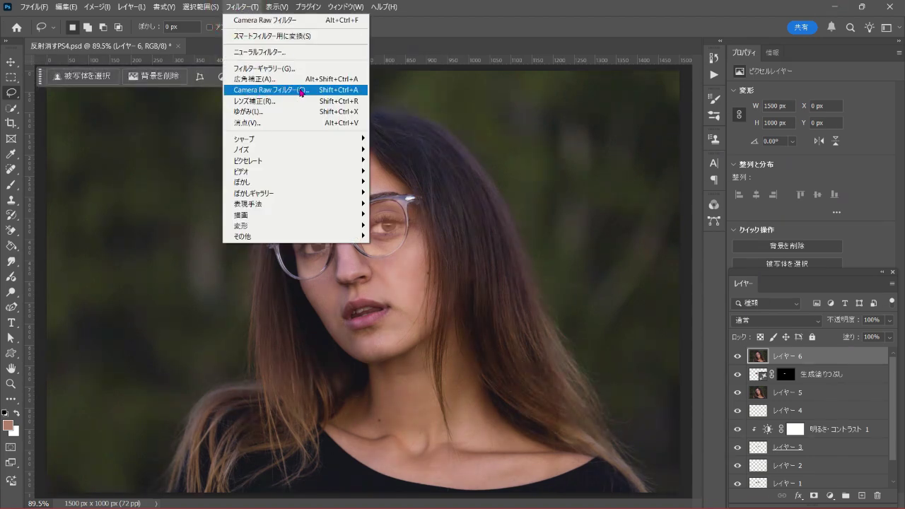
Step: In the Camera Raw filter, create a mask covering only the irises and pupils of 人物 1
left_click(301, 91)
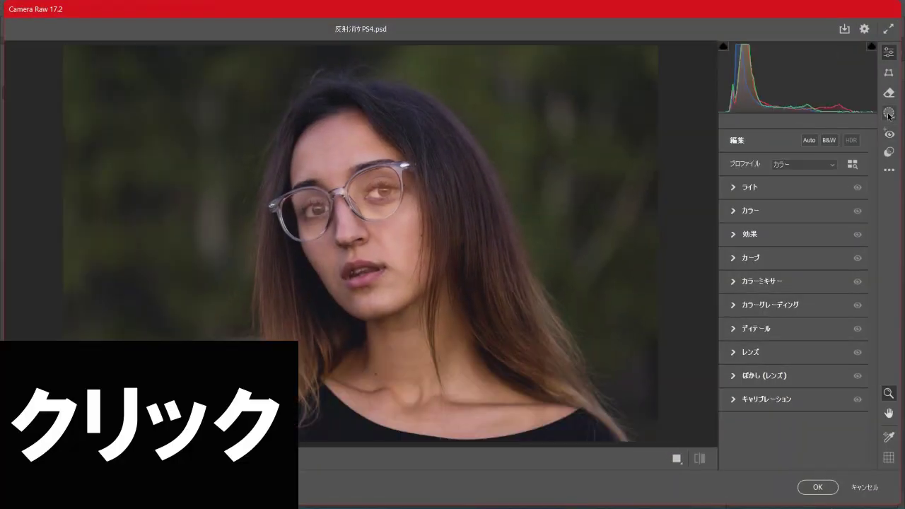
left_click(889, 114)
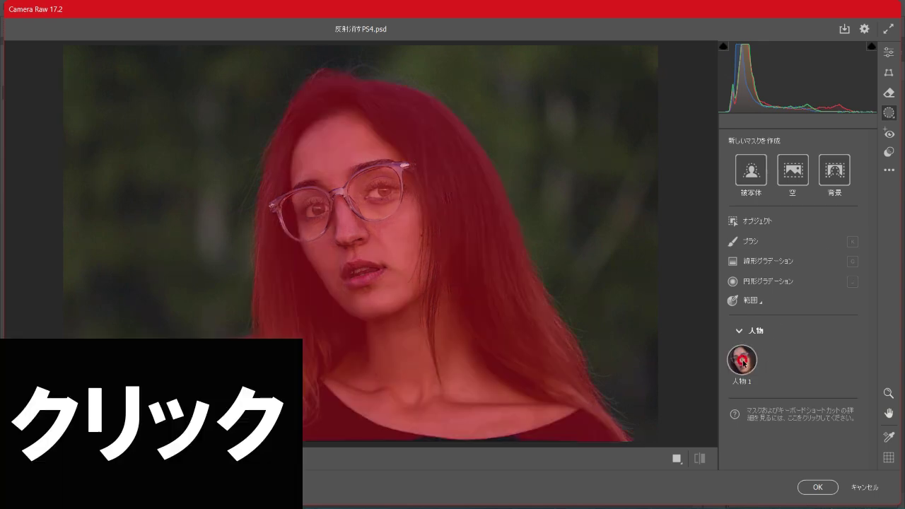
left_click(748, 363)
left_click(747, 363)
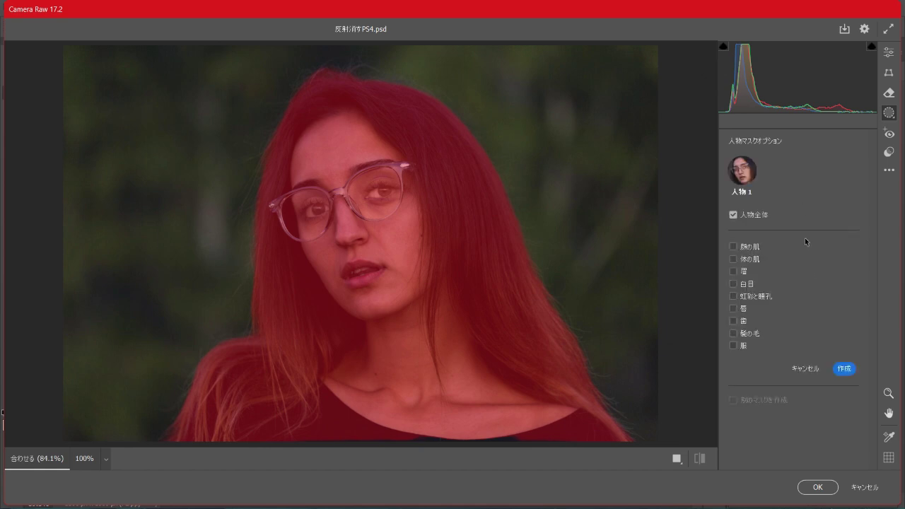
mouse_move(755, 295)
left_click(734, 297)
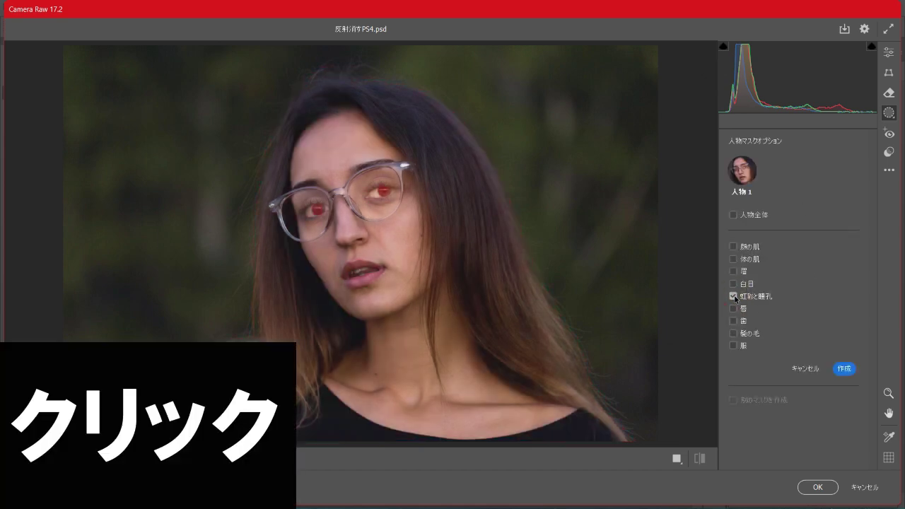
left_click(844, 368)
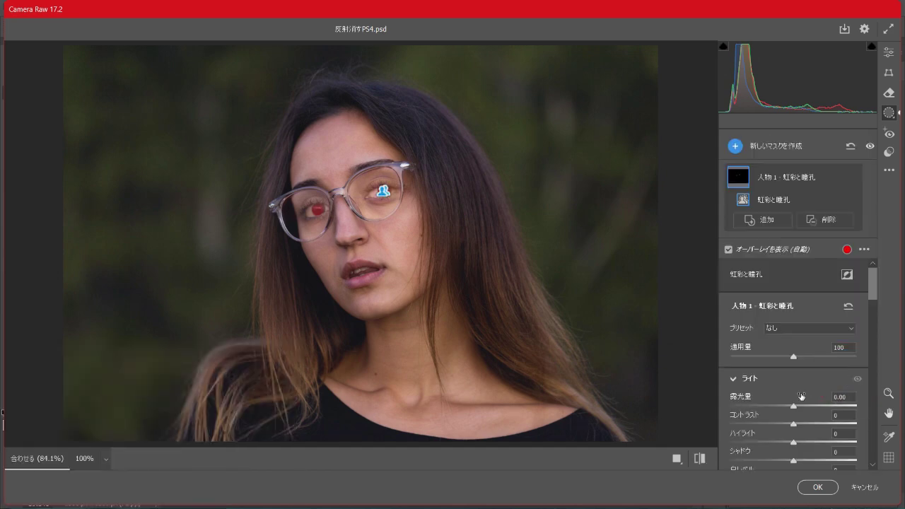
Step: Lower the iris-and-pupil mask's exposure to -0.30 and apply the filter
left_click_drag(793, 409, 794, 409)
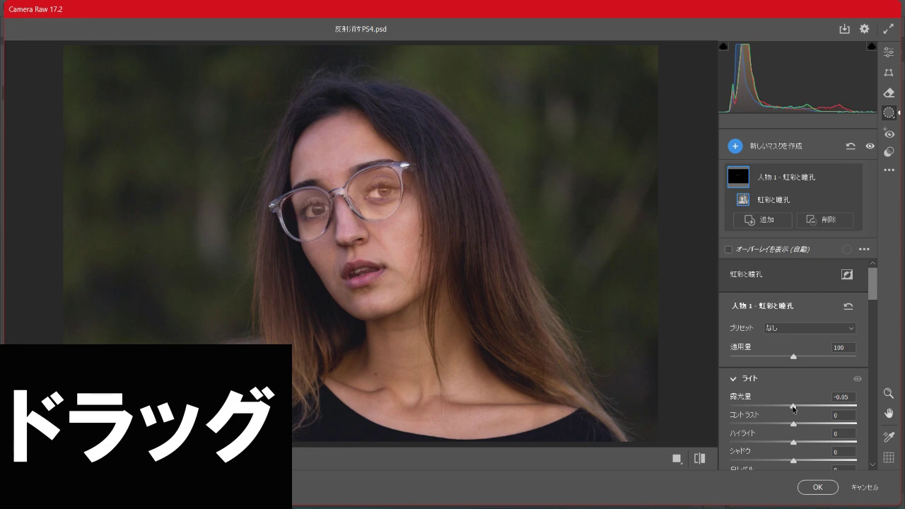
left_click_drag(793, 409, 785, 407)
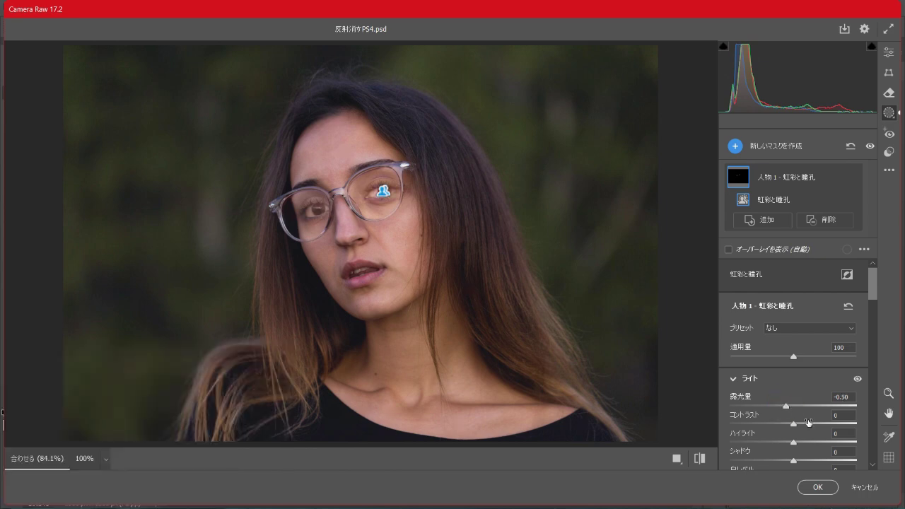
left_click(830, 483)
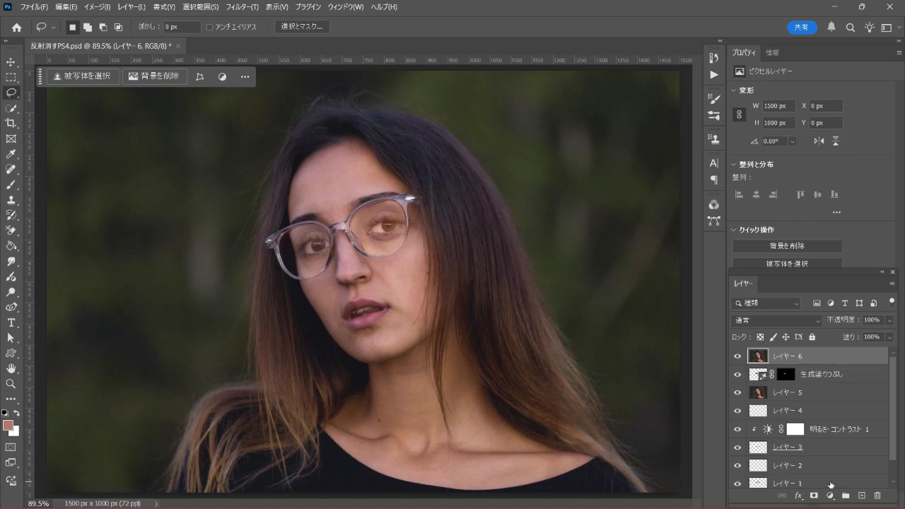
scroll(893, 396, "down", 2)
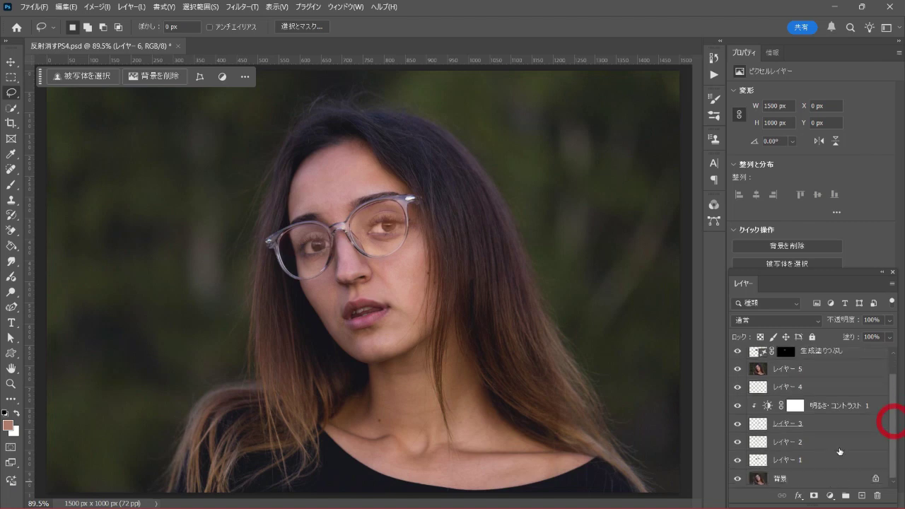
left_click(739, 480, "alt")
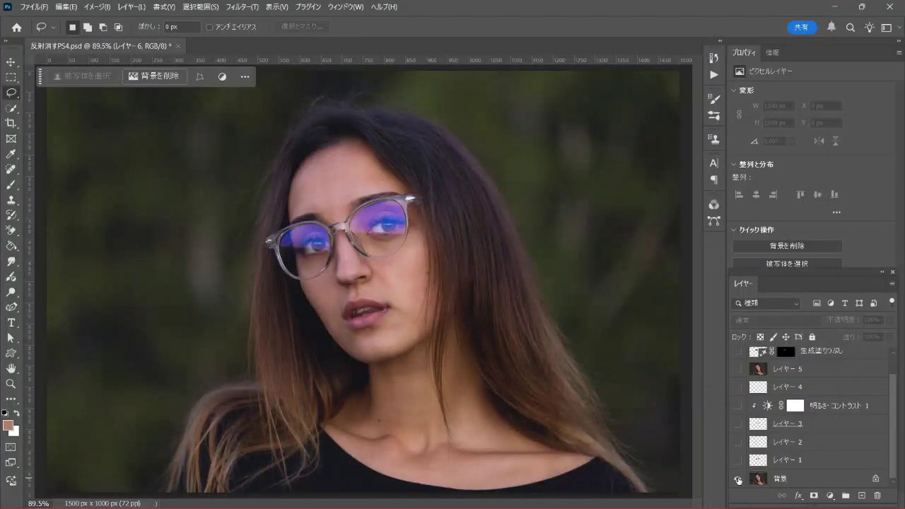
left_click(738, 480, "alt")
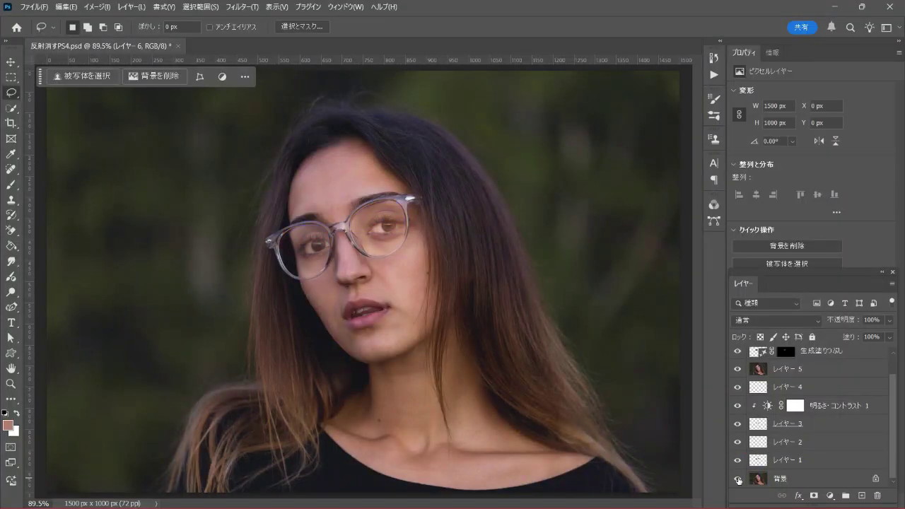
left_click(738, 480, "alt")
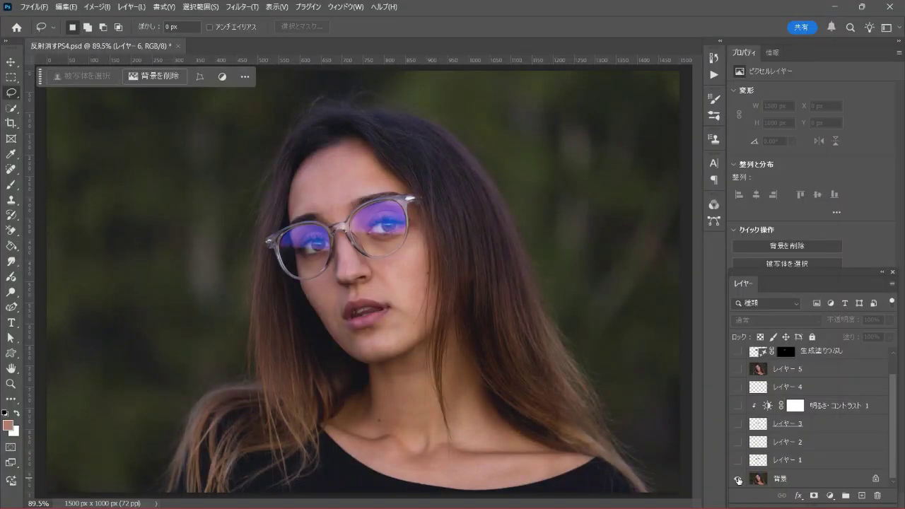
left_click(739, 480, "alt")
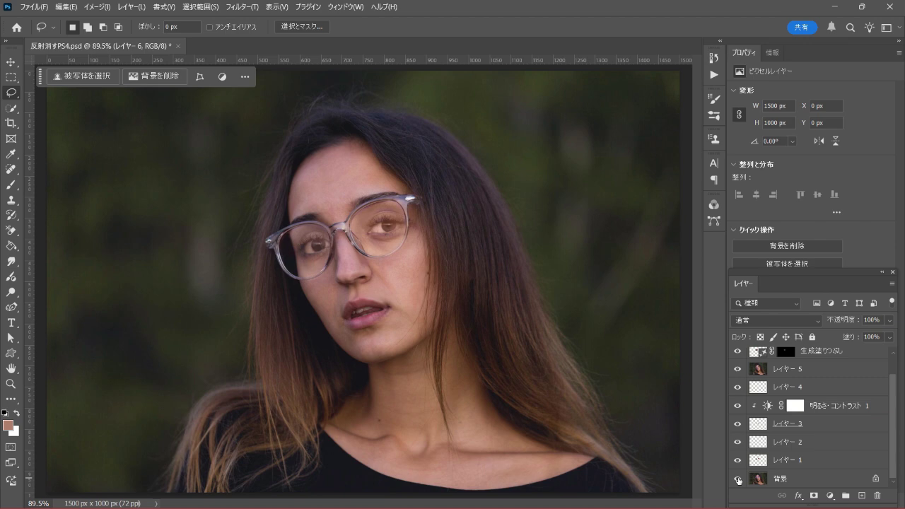